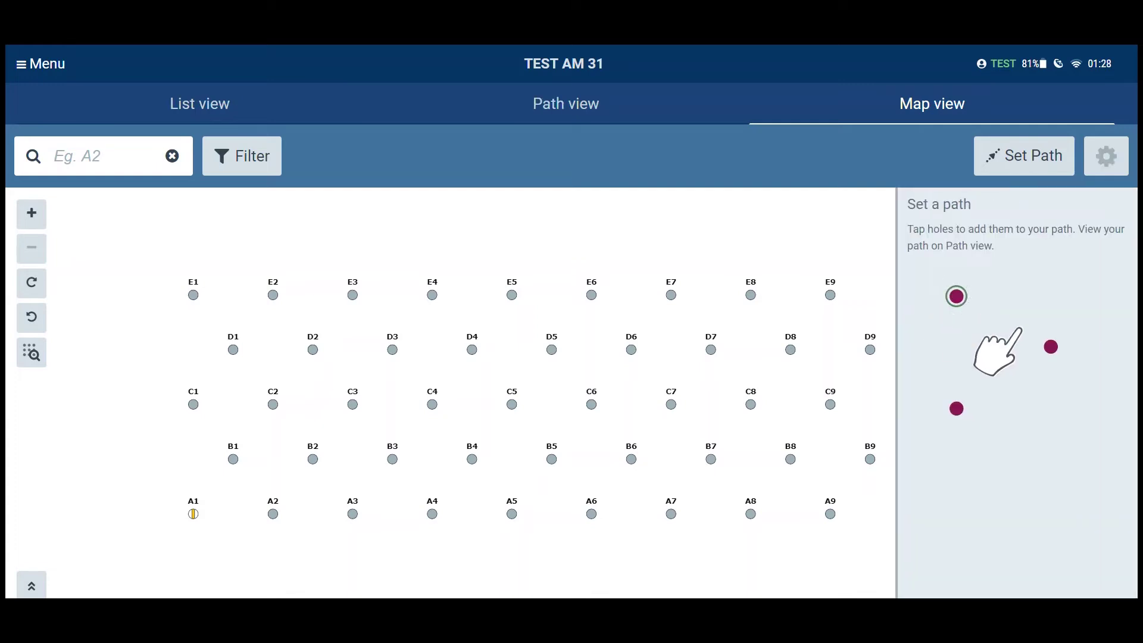
# - Build a zigzag loading path through holes E1, D1, E2, D2 and E3
pyautogui.click(193, 295)
pyautogui.click(233, 350)
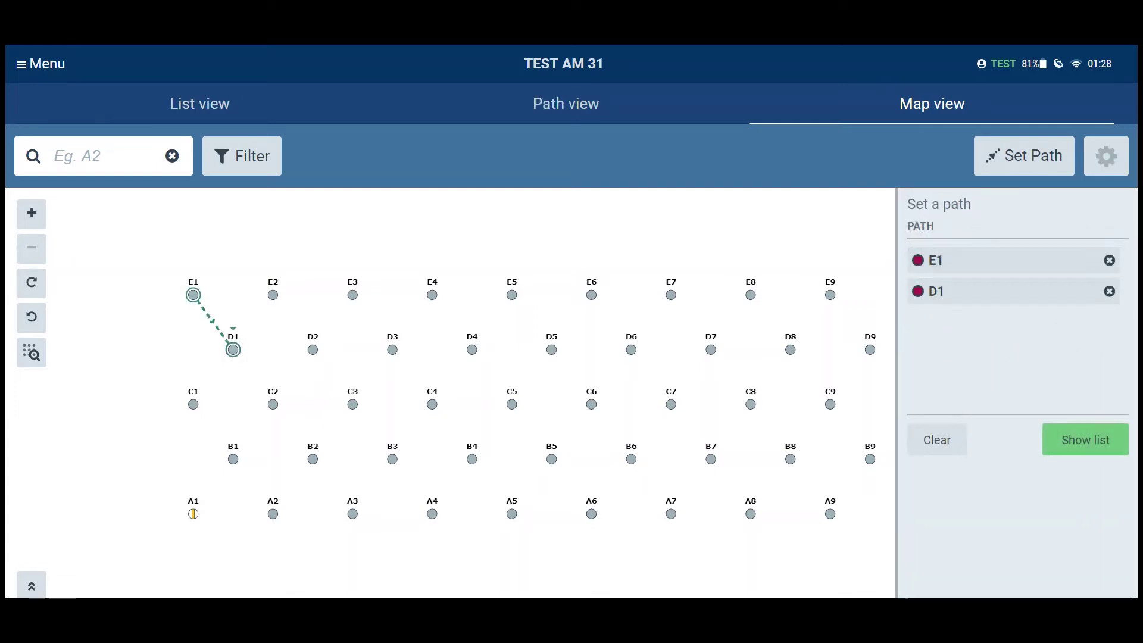
pyautogui.click(272, 294)
pyautogui.click(313, 349)
pyautogui.click(353, 295)
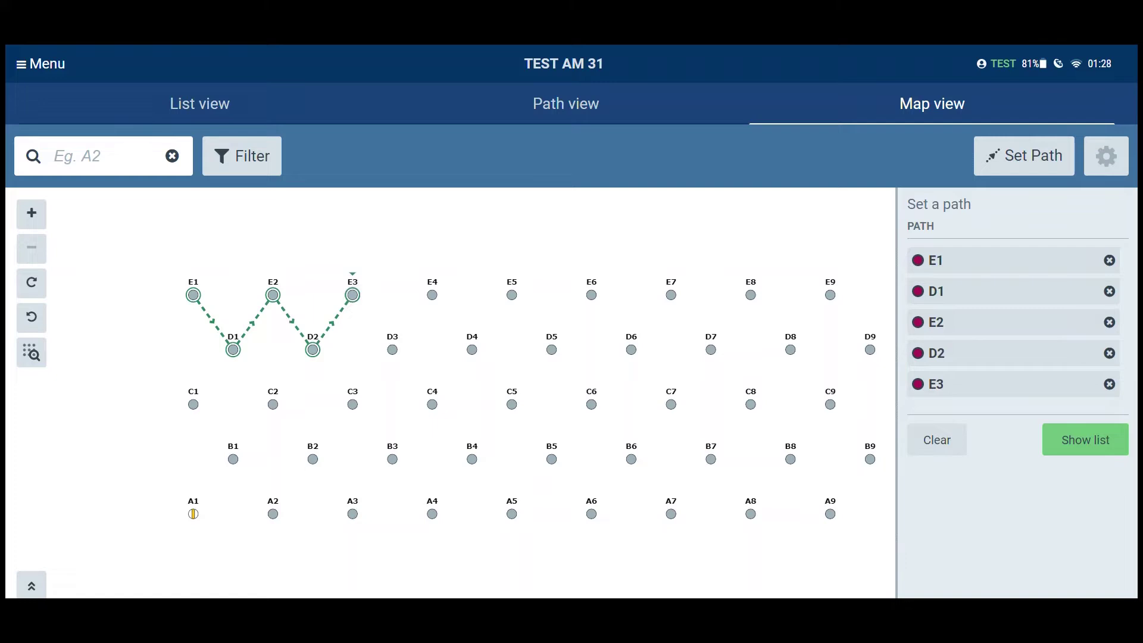